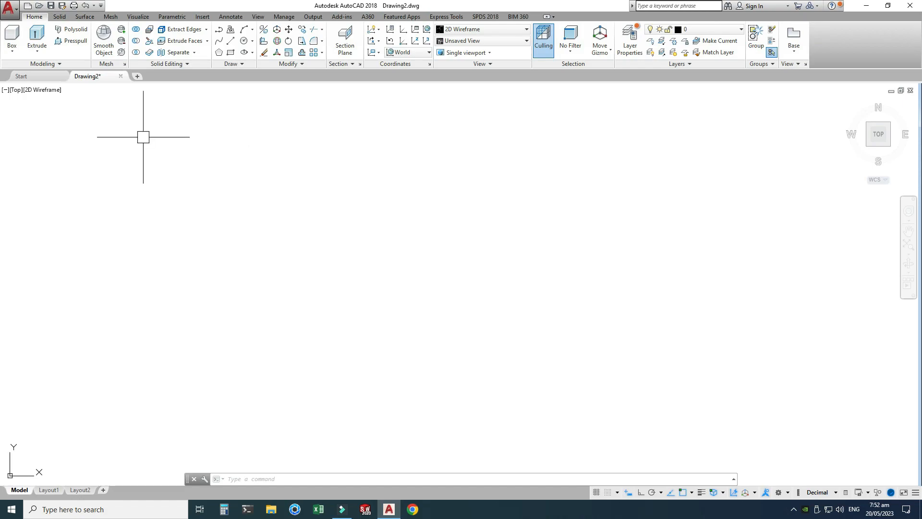
- Draw a solid box from two freehand opposite base corners and give it a height of 5
click(11, 53)
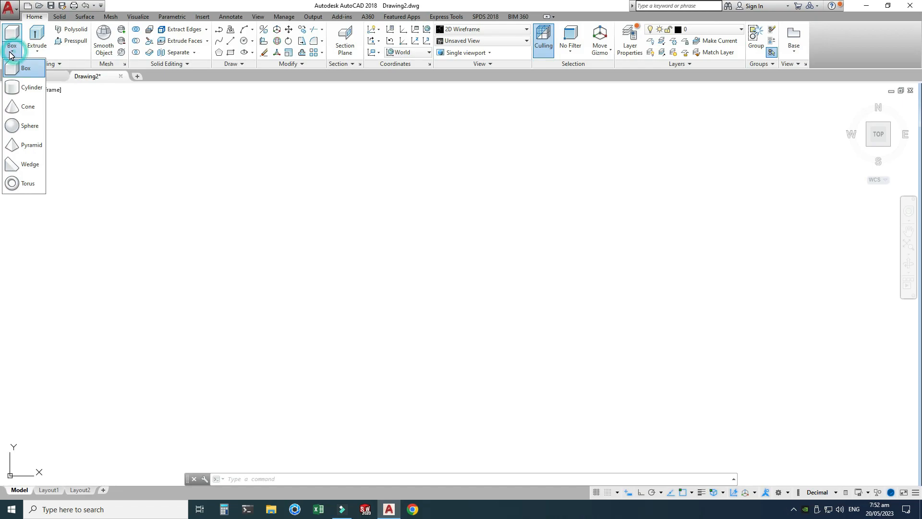
click(26, 70)
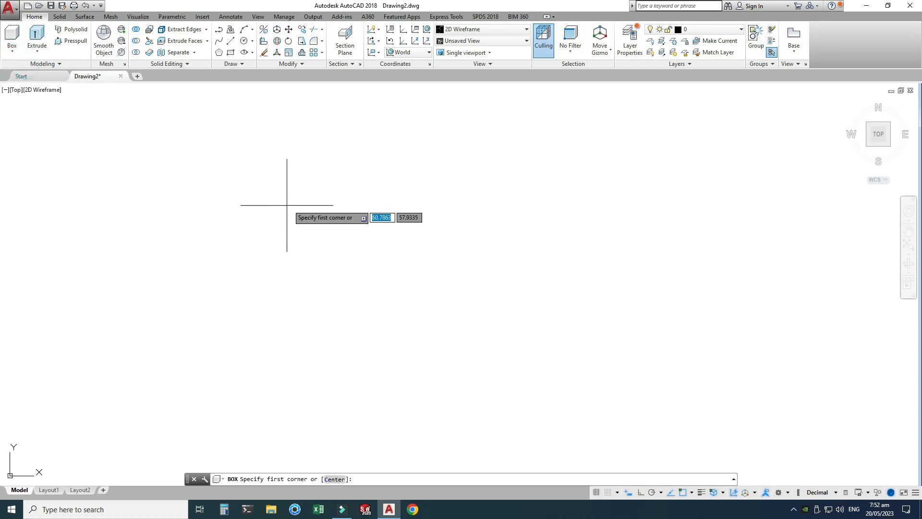
click(313, 169)
click(429, 246)
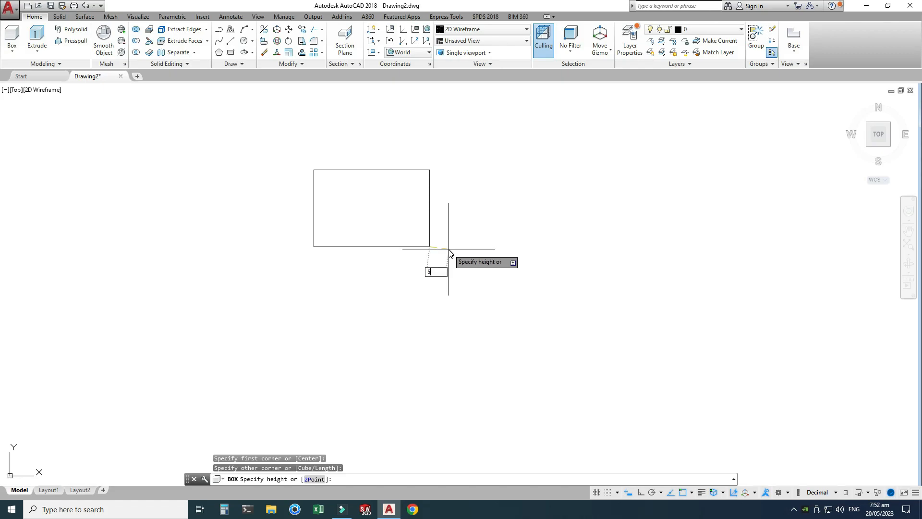
key(Return)
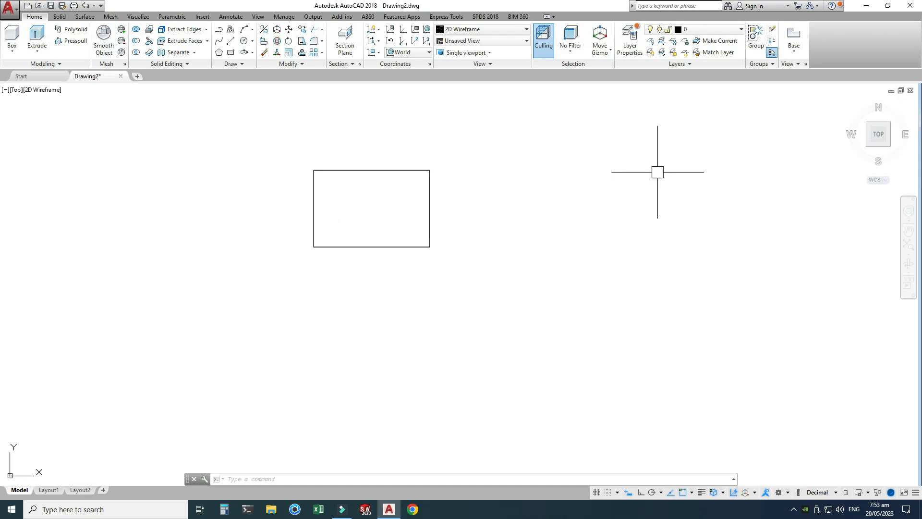
- Show the box in the SW Isometric view with the Shades of Gray visual style
click(867, 148)
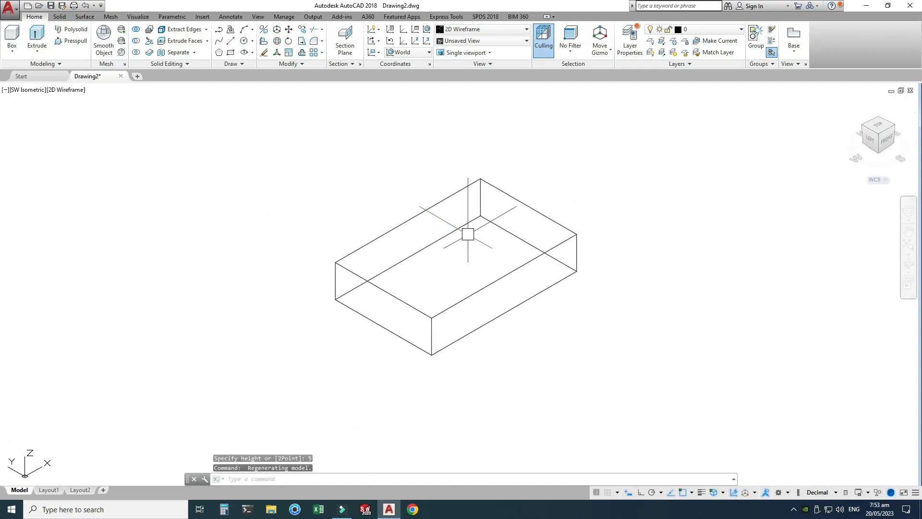
scroll(513, 258, up, 2)
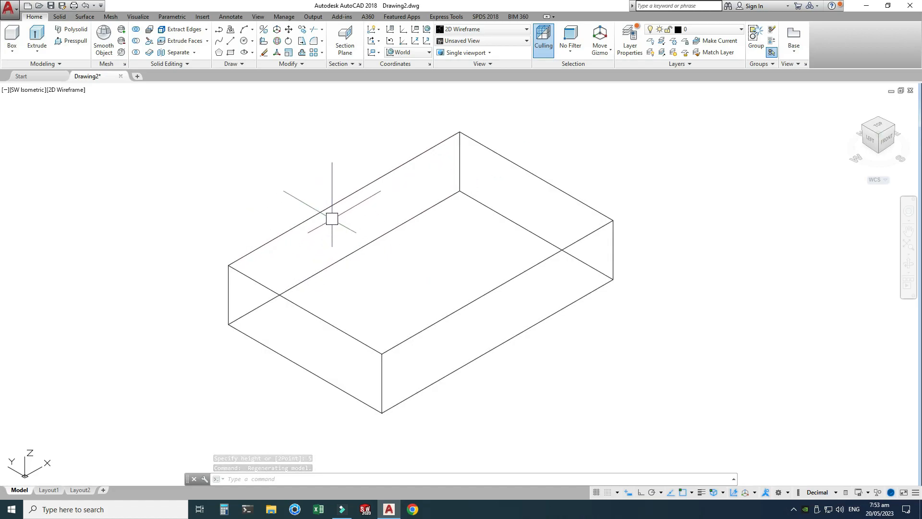
click(492, 30)
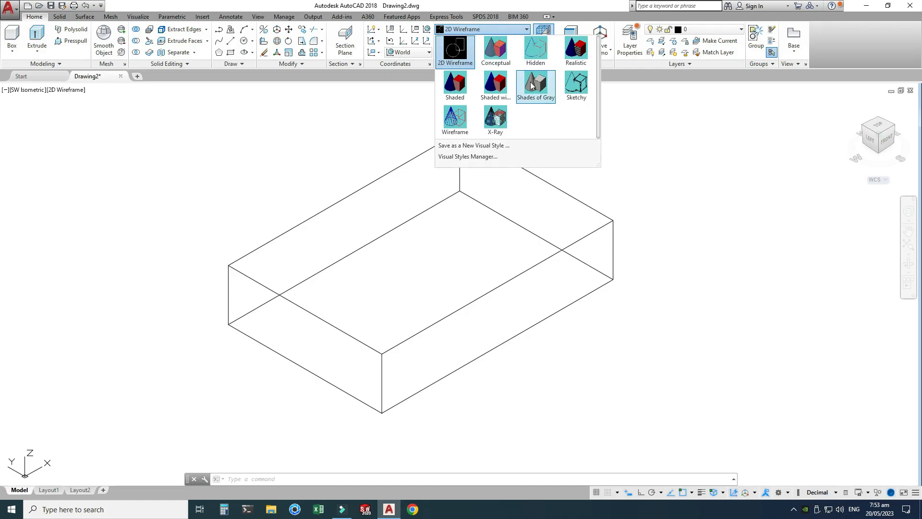
click(532, 87)
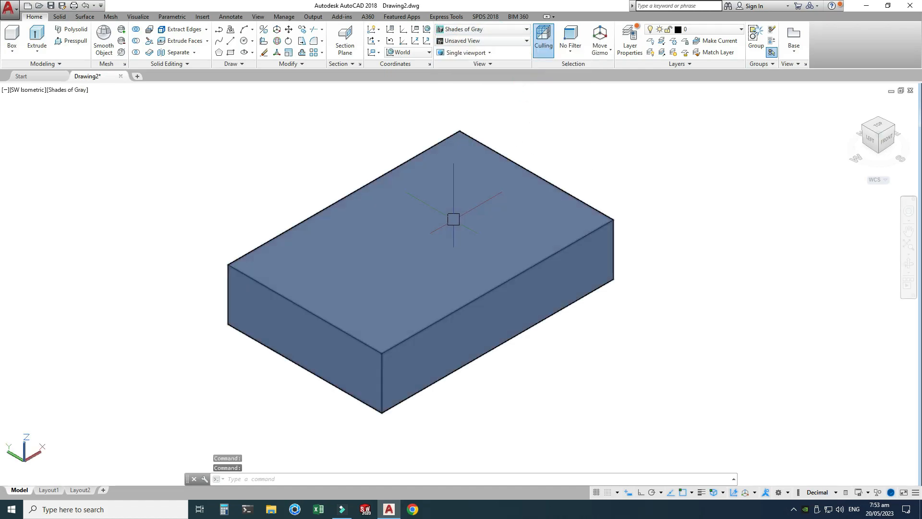
scroll(423, 206, down, 2)
key(Escape)
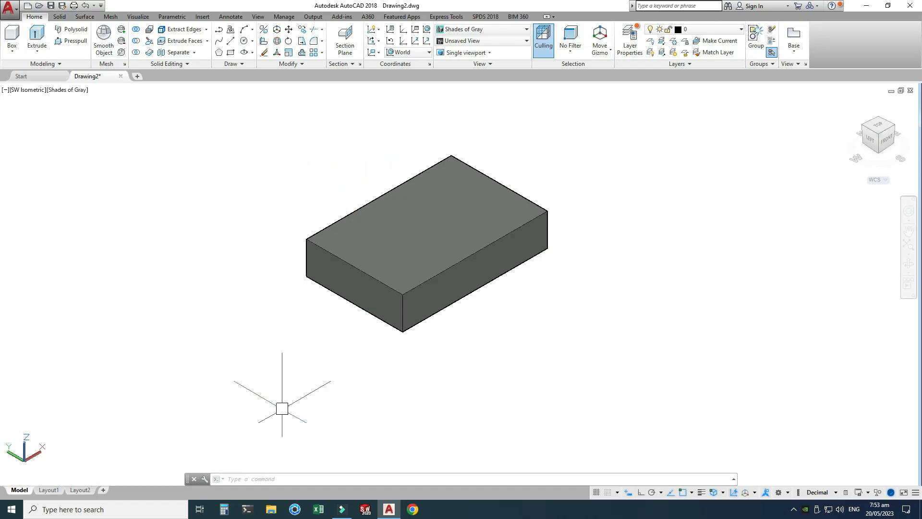
- Open the Materials Browser with the MAT command and assign a reddish-brown wood material from the Autodesk Library to the box
click(271, 479)
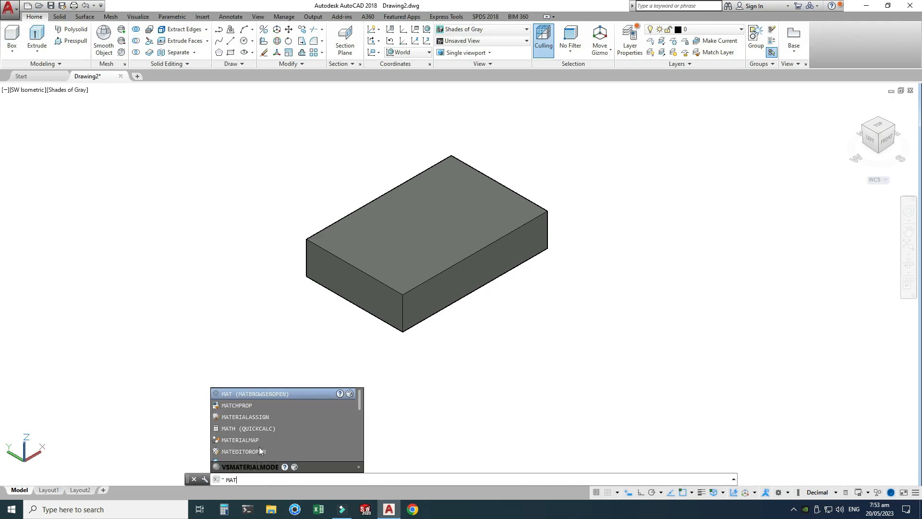
click(273, 393)
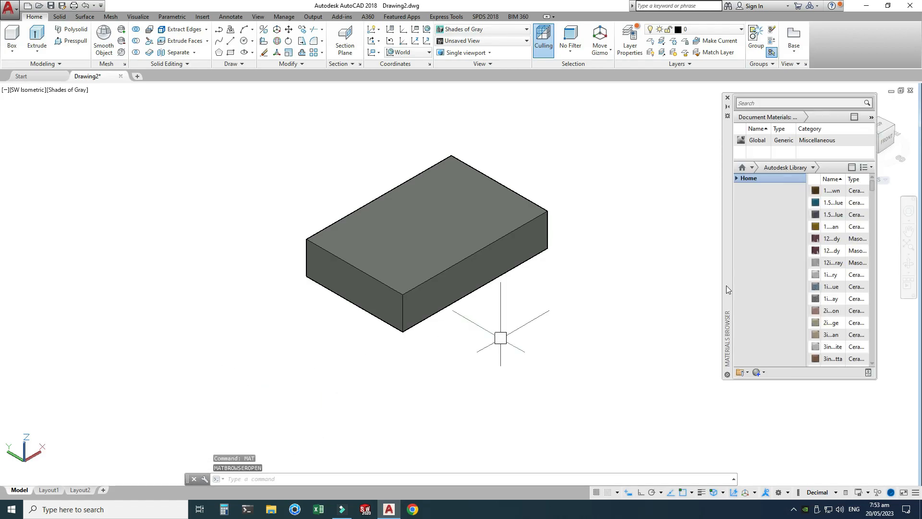
drag(872, 184, 871, 295)
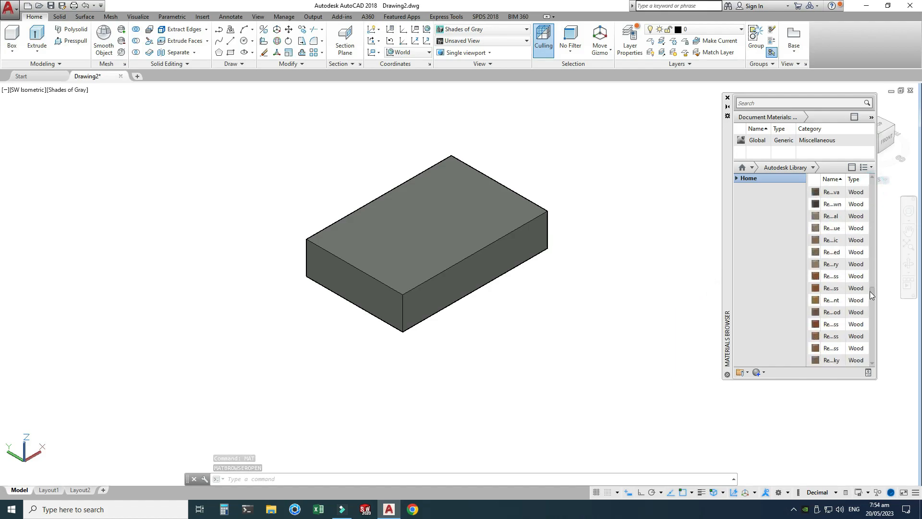
drag(825, 337, 427, 221)
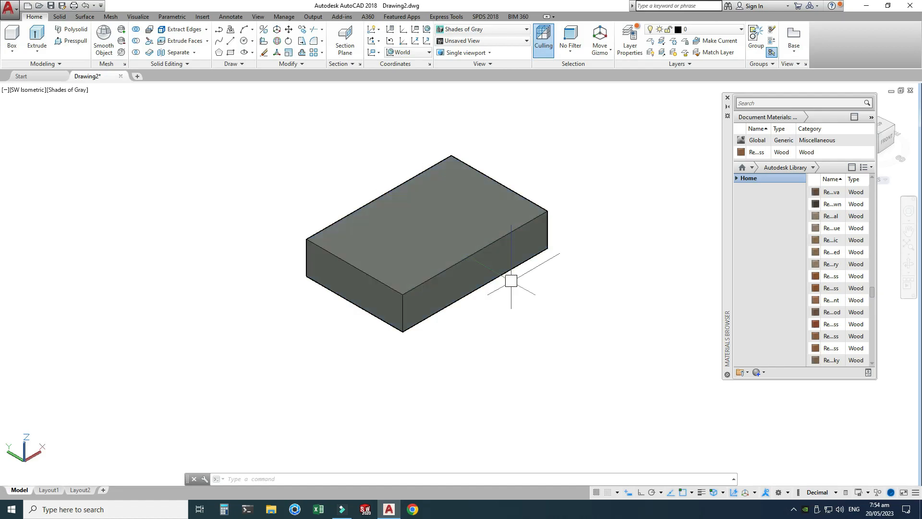
click(569, 177)
click(685, 323)
- Change the visual style to Realistic so the assigned material is rendered on the box
click(479, 30)
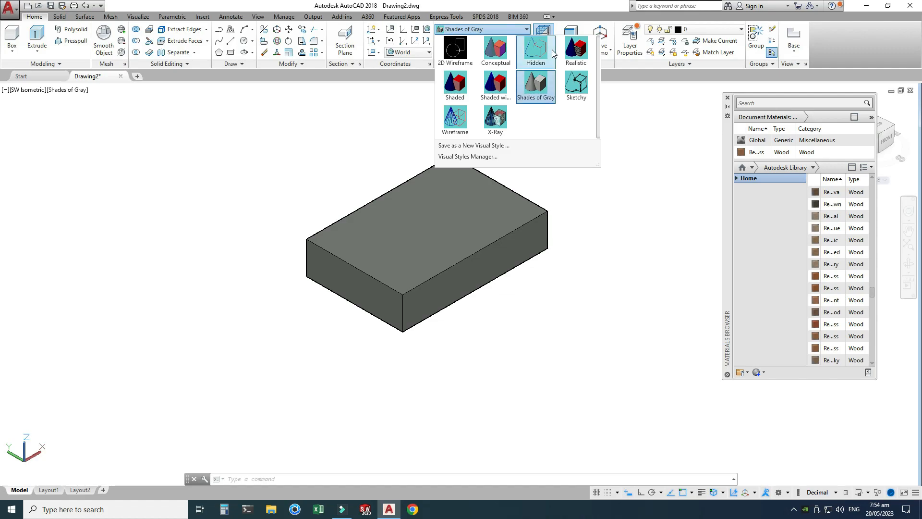
click(576, 49)
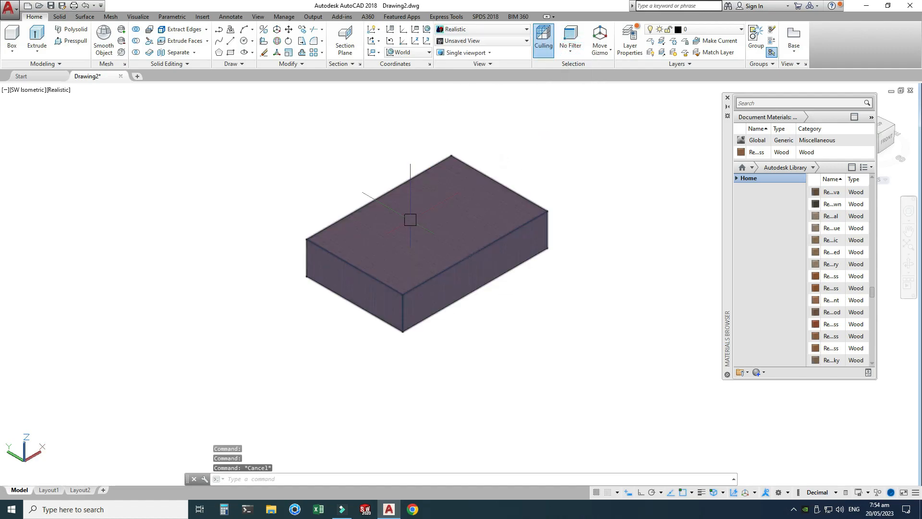
scroll(404, 209, up, 2)
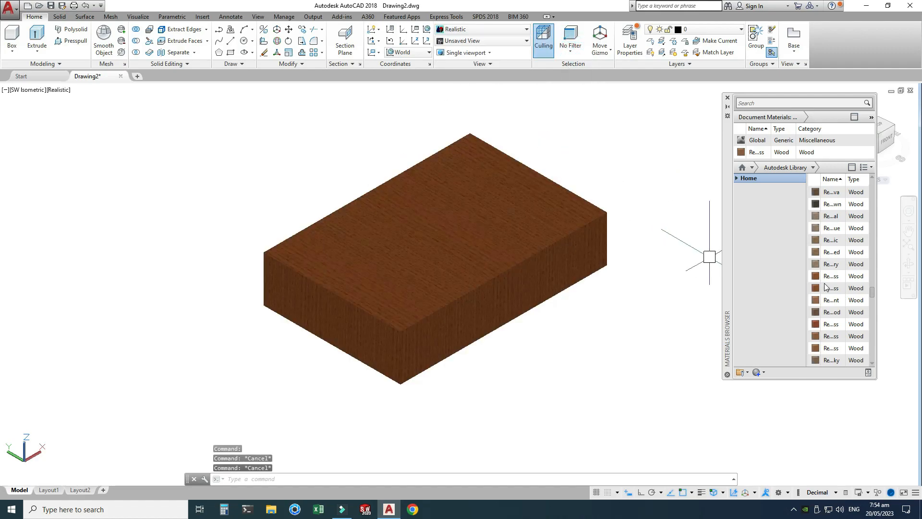
- Assign the water material from the Autodesk Library to the whole box
scroll(833, 284, down, 3)
scroll(832, 283, down, 3)
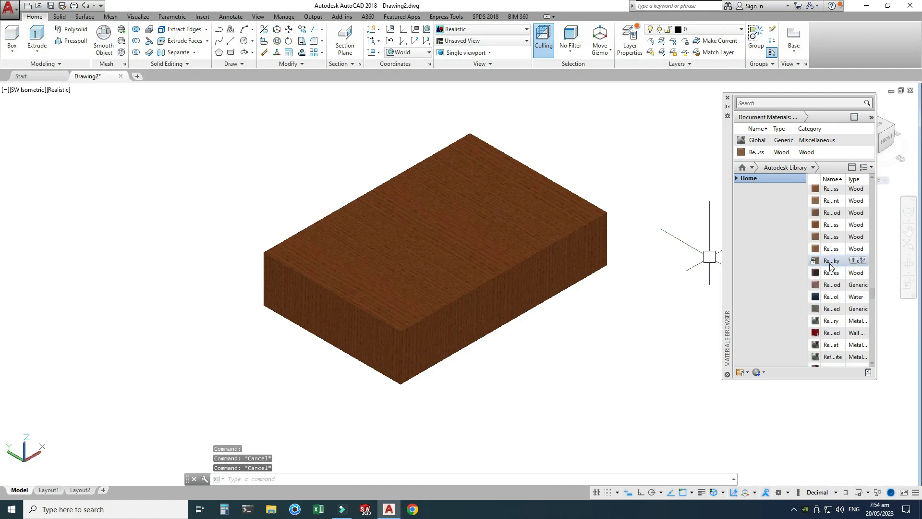
drag(832, 231, 503, 220)
click(575, 140)
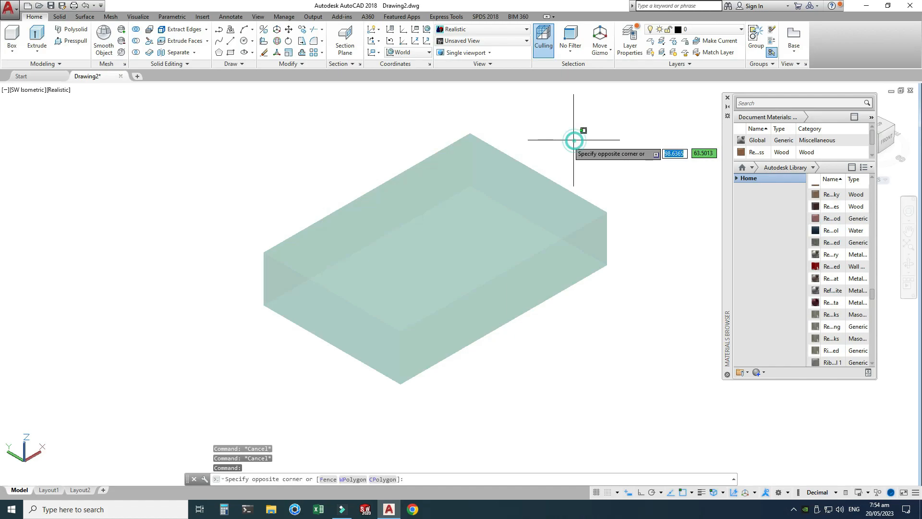
key(Escape)
- Assign the red wall paint material from the Autodesk Library to the whole box
scroll(267, 294, down, 4)
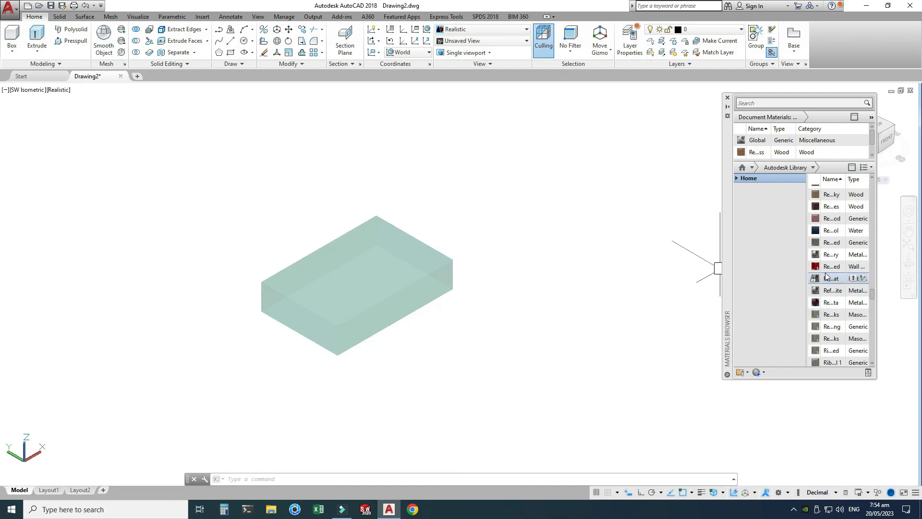
drag(831, 265, 385, 254)
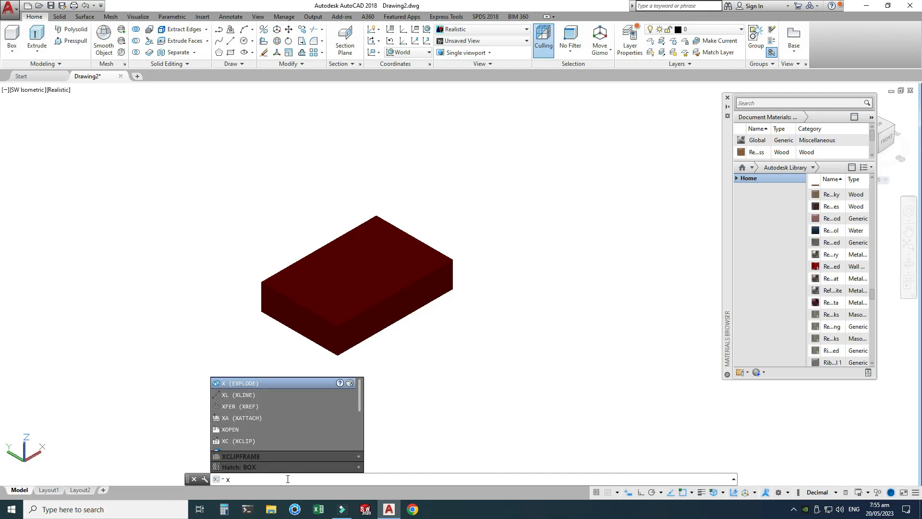
- Explode the box into separate face regions and check that the top face can be selected on its own
key(Return)
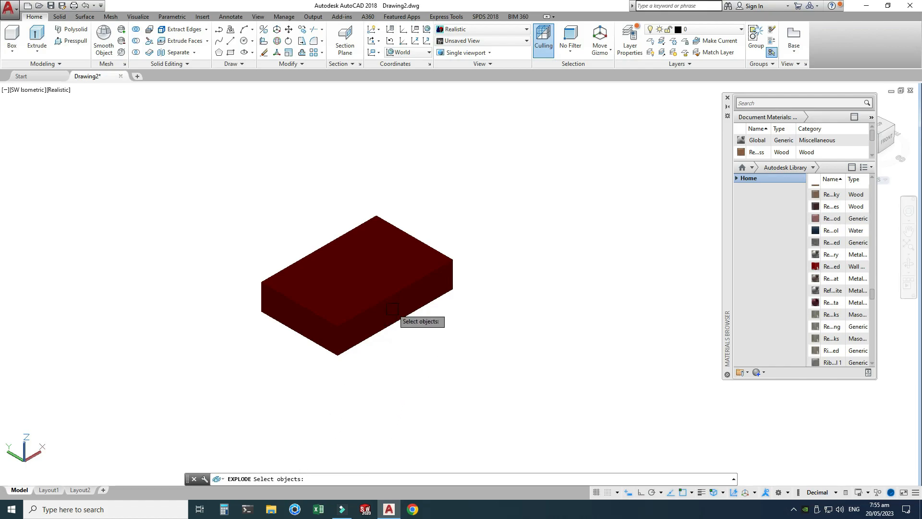
click(389, 293)
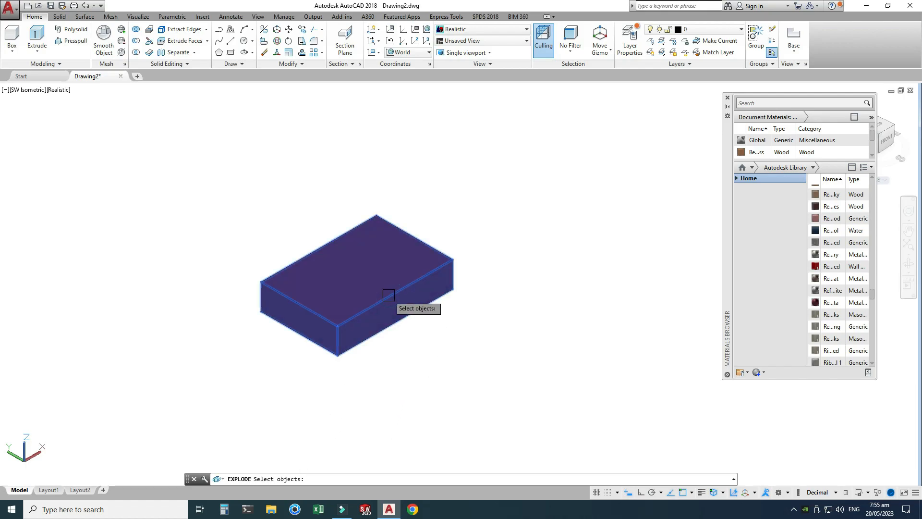
key(Return)
click(355, 268)
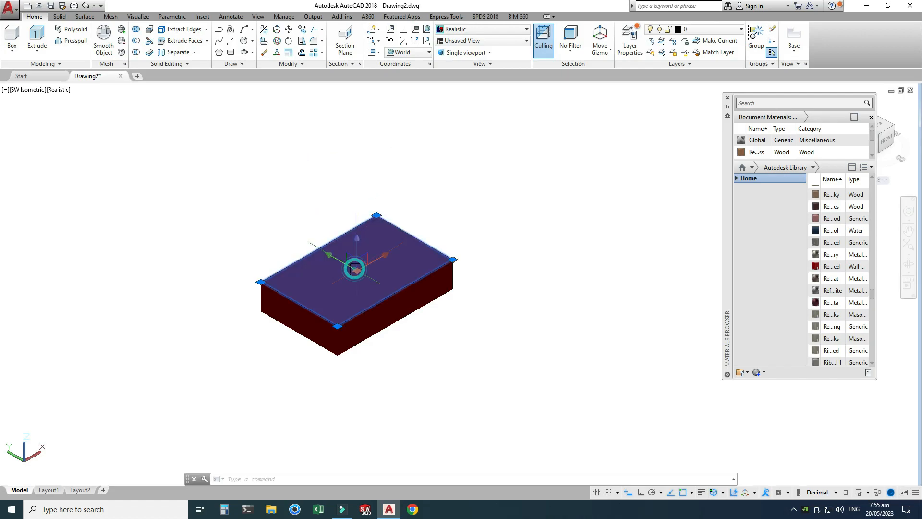
key(Escape)
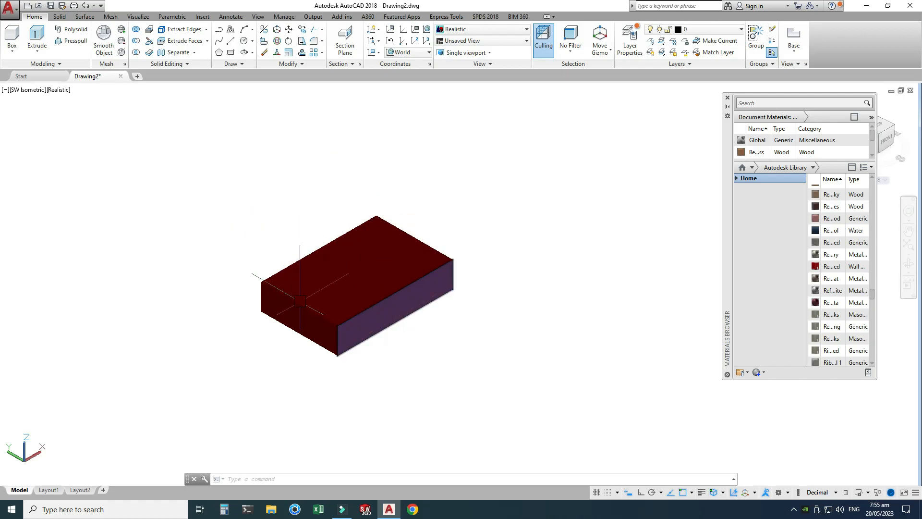
- Move the top face straight up along the Z axis by about 17.25 units
mouse_move(360, 252)
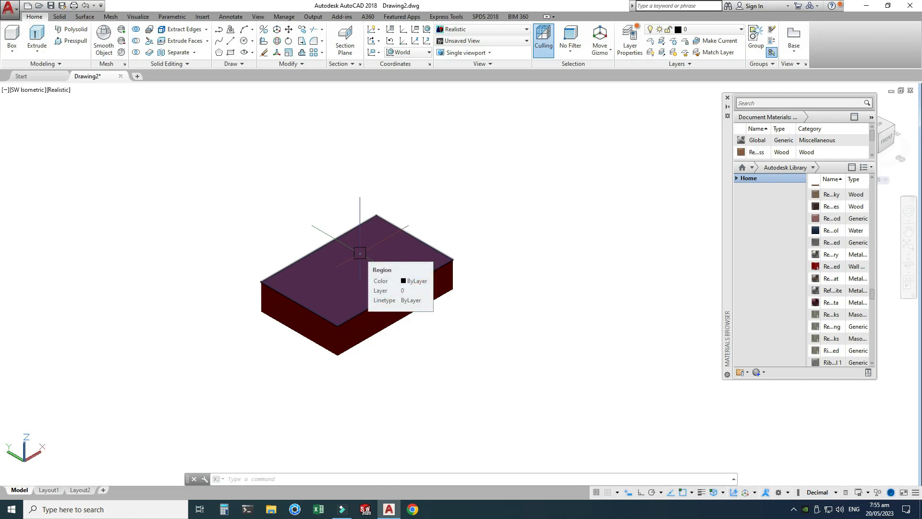
click(360, 252)
click(358, 243)
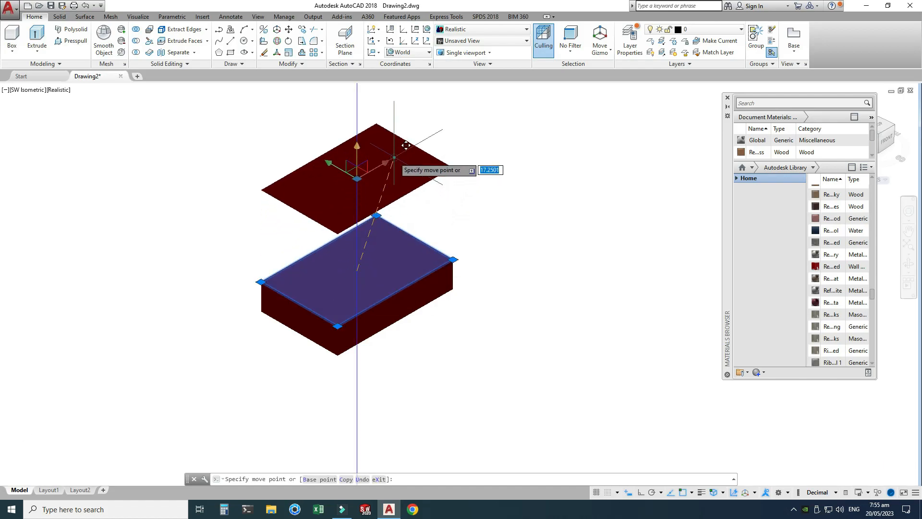
click(394, 158)
key(Escape)
- Move the long front face outward along the Y axis and the bottom face straight down along the Z axis
click(370, 321)
click(366, 290)
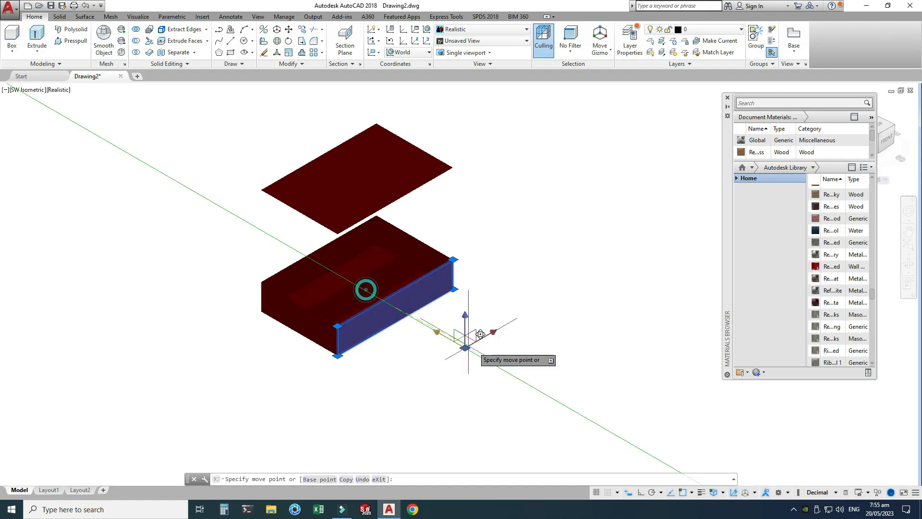
click(468, 346)
click(356, 288)
click(356, 278)
click(357, 403)
key(Escape)
- Move the short right and left end faces outward along the X axis, away from each other
click(410, 260)
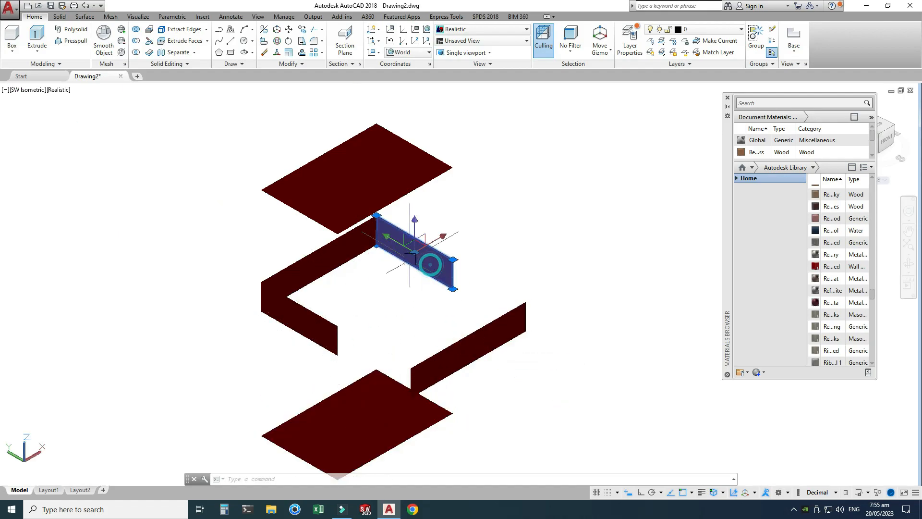
click(441, 236)
click(527, 200)
click(300, 303)
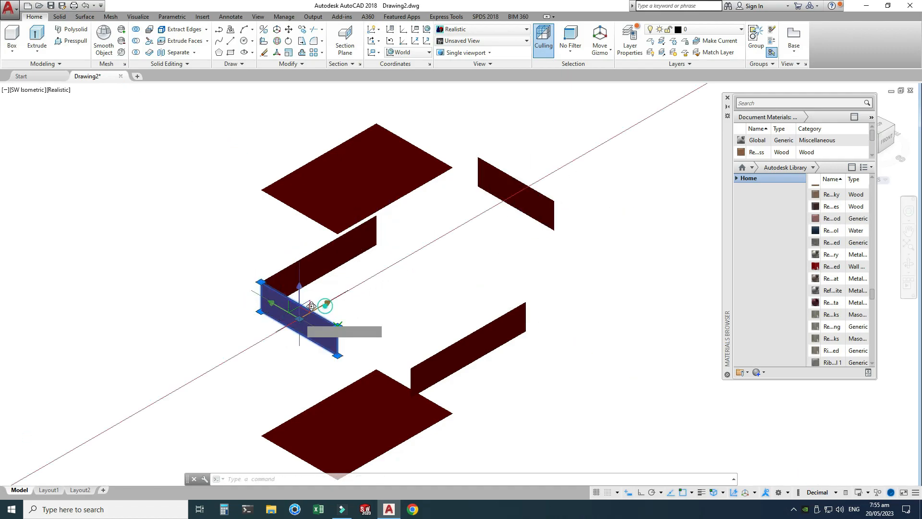
click(312, 306)
click(231, 360)
- Move the long back face outward along the Y axis by about 24.5 units
click(320, 245)
click(299, 252)
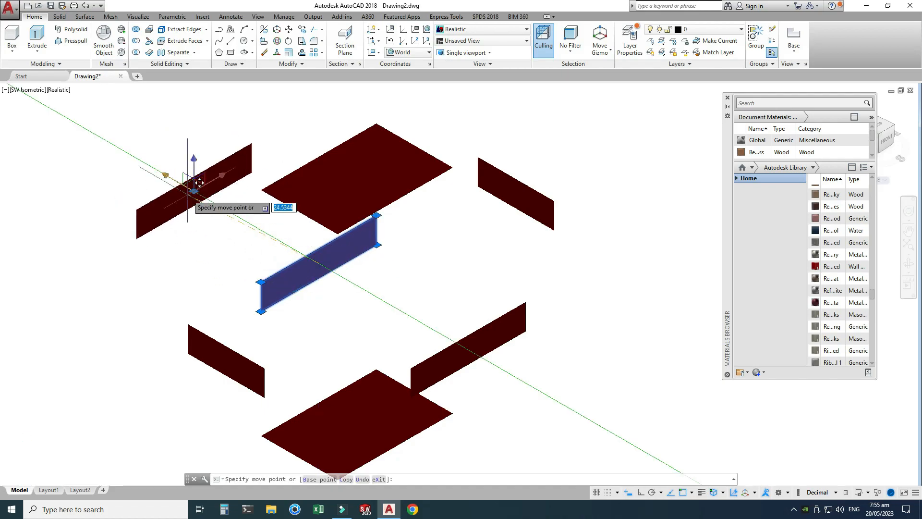
click(199, 183)
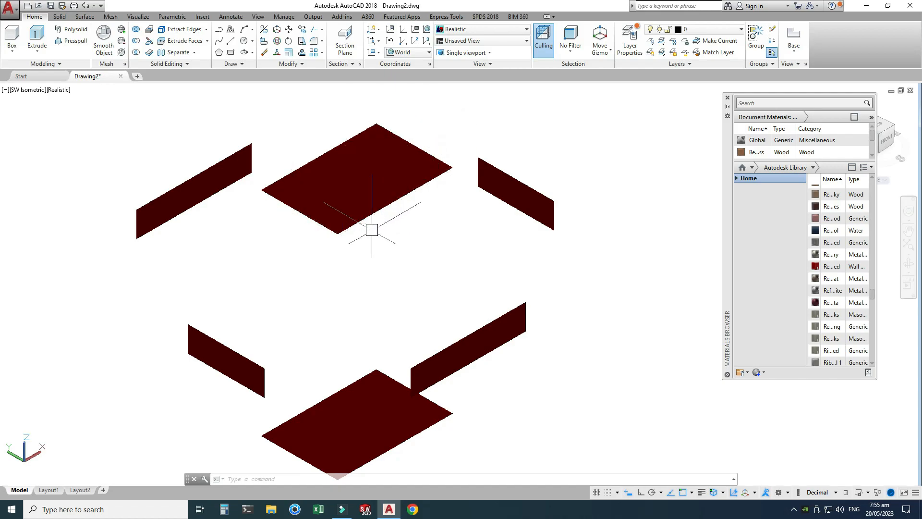
- Assign a green smooth plastic material to the short right end face and an aqua smooth plastic to the top face
scroll(850, 258, down, 1)
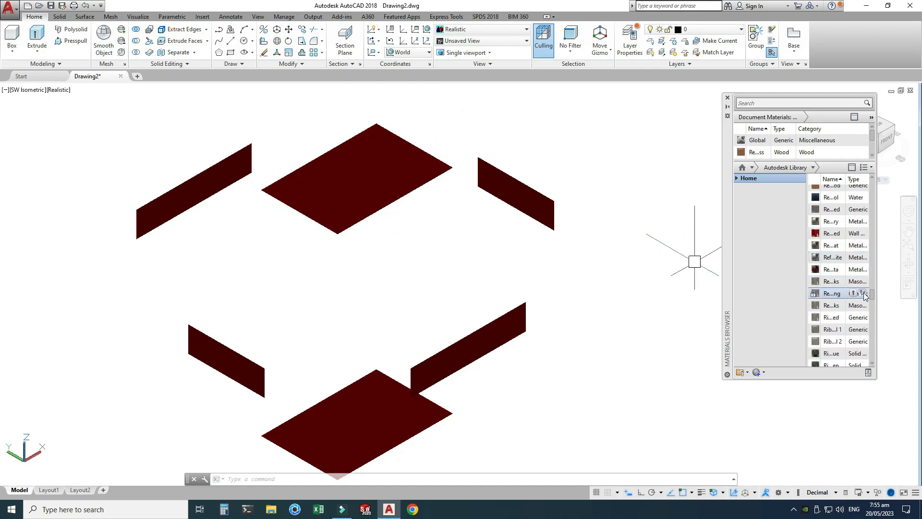
drag(870, 296, 870, 318)
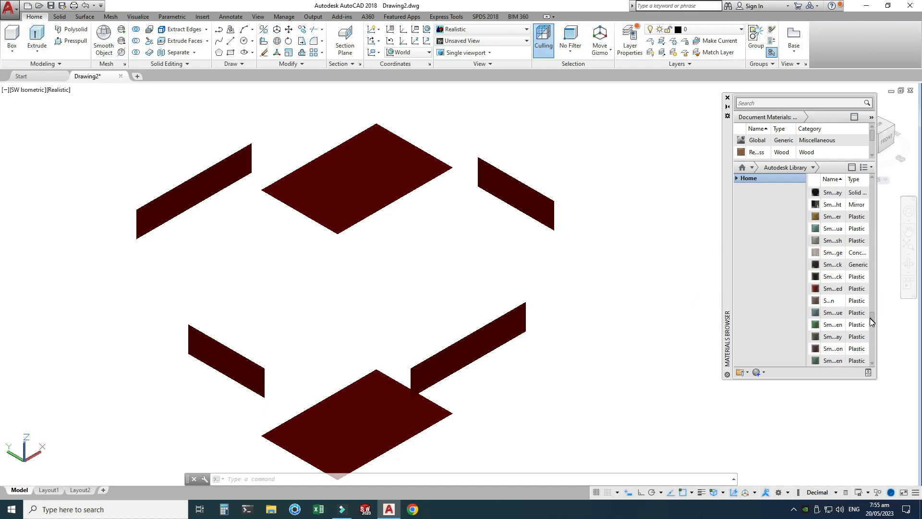
drag(528, 199, 528, 201)
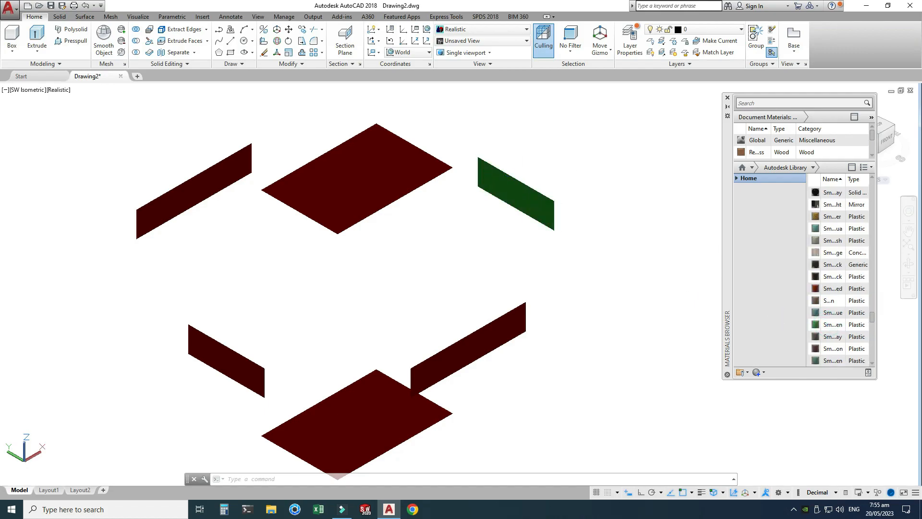
drag(827, 228, 514, 214)
drag(377, 174, 378, 176)
- Assign a blue wall paint material from the Autodesk Library to the long back face
scroll(825, 270, up, 3)
scroll(825, 271, up, 5)
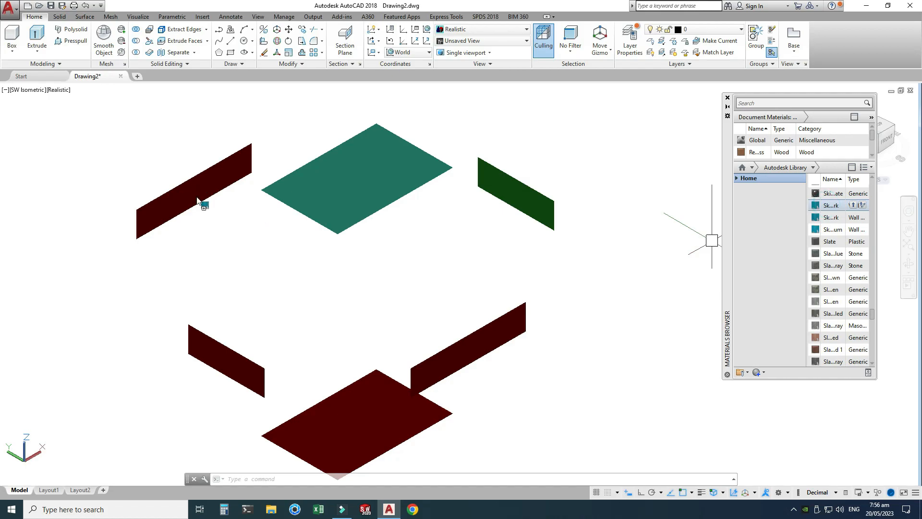
drag(187, 197, 187, 198)
- Assign the generic Silver material from the library to the bottom face
scroll(840, 230, up, 1)
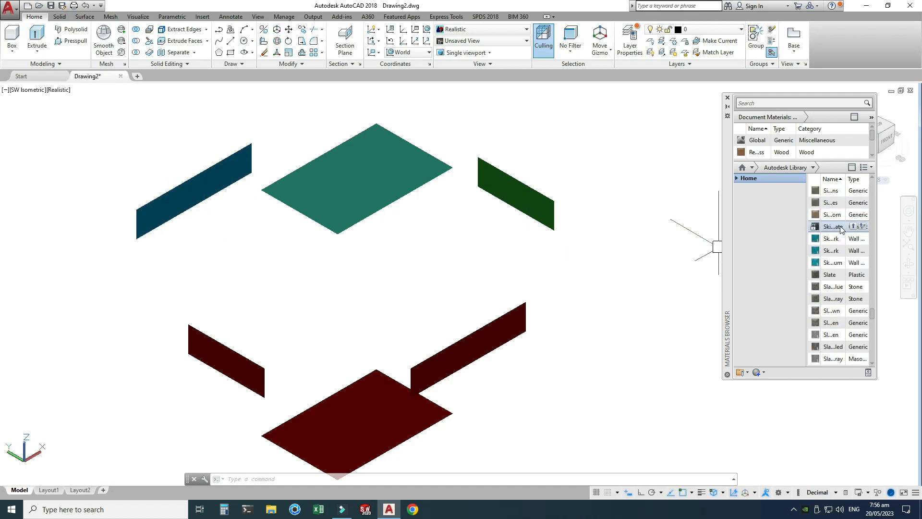
scroll(833, 226, up, 4)
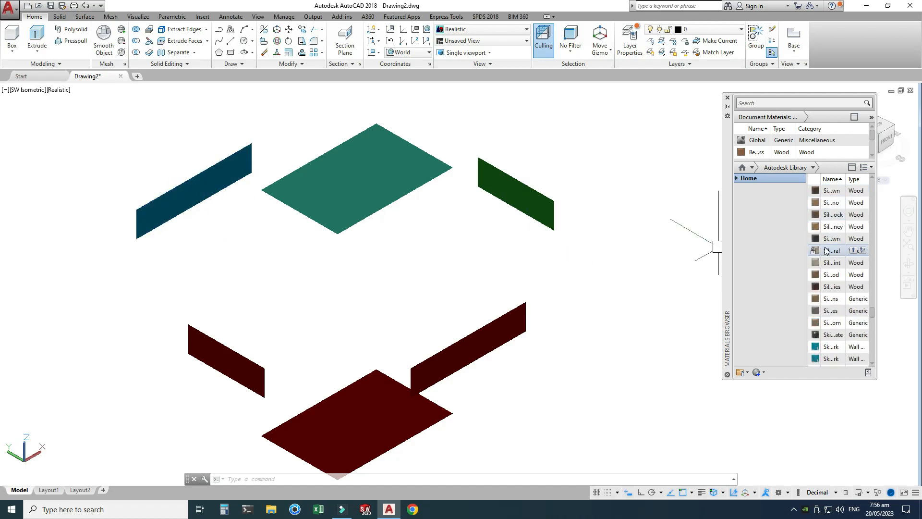
scroll(825, 218, up, 2)
drag(827, 268, 336, 423)
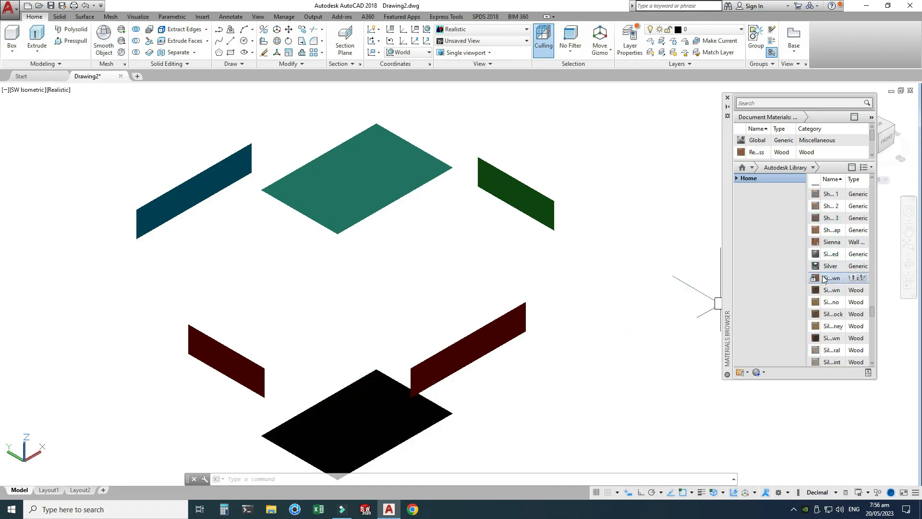
- Assign the Yellow wall paint material from the library to the short left end face
scroll(826, 240, down, 3)
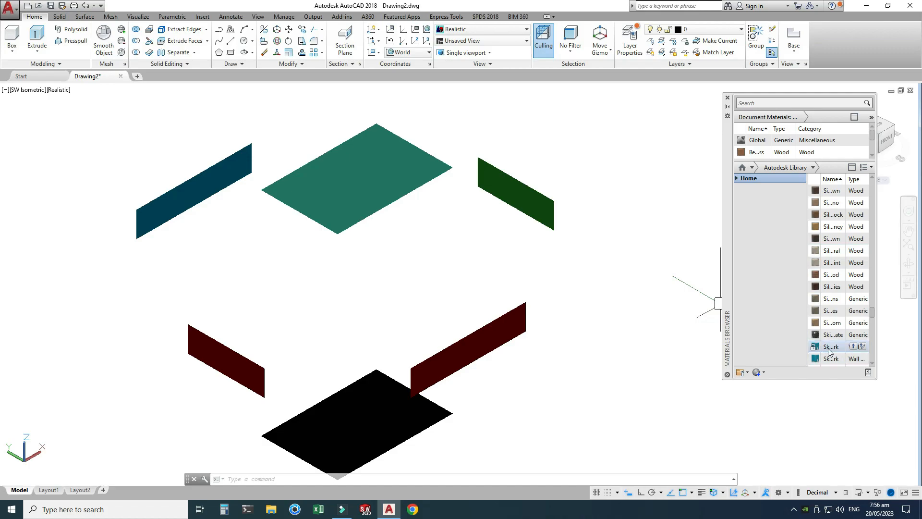
scroll(833, 279, down, 1)
drag(871, 315, 877, 366)
mouse_move(822, 196)
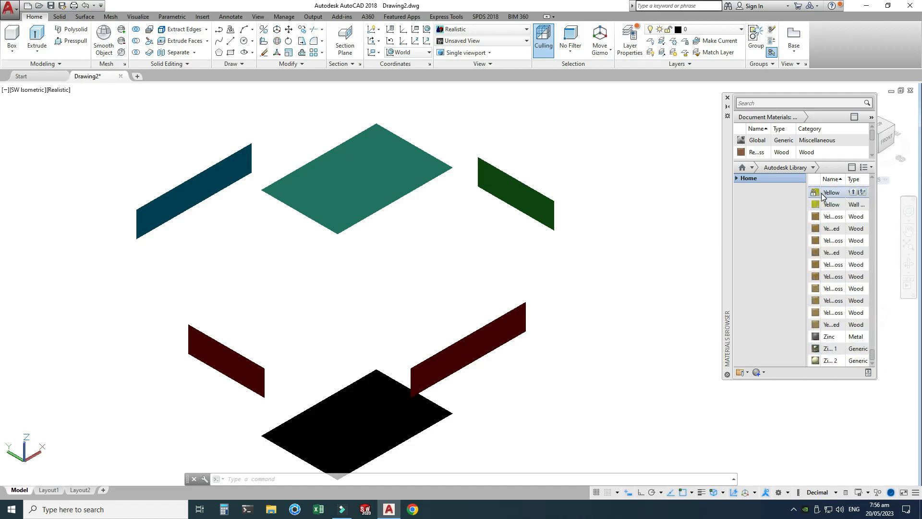
drag(228, 367, 229, 369)
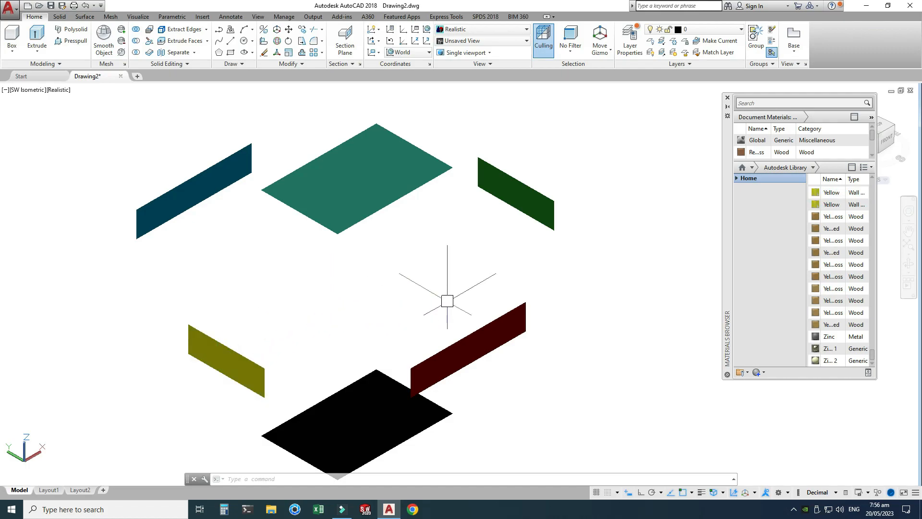
- Assign the second generic zinc material to the long front face and move that face farther outward along the Y axis
drag(820, 359, 551, 358)
drag(487, 341, 539, 386)
click(474, 347)
key(Escape)
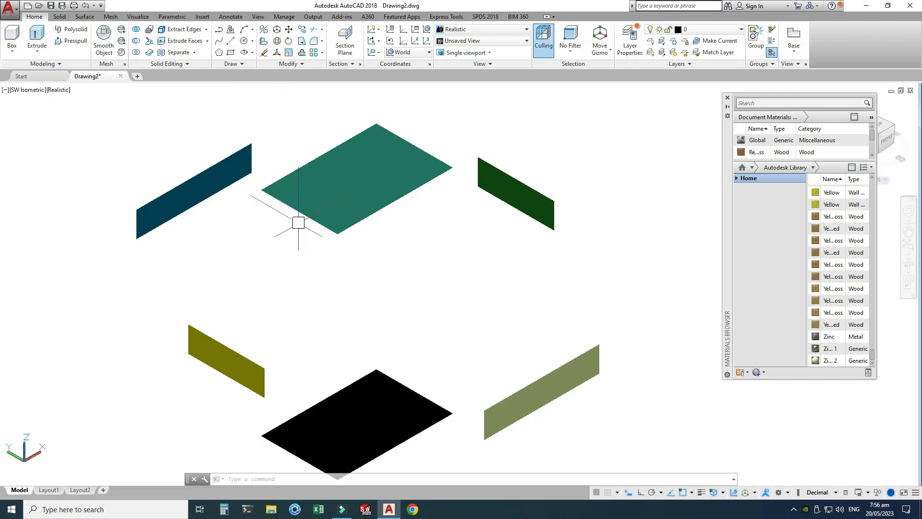
scroll(298, 222, down, 3)
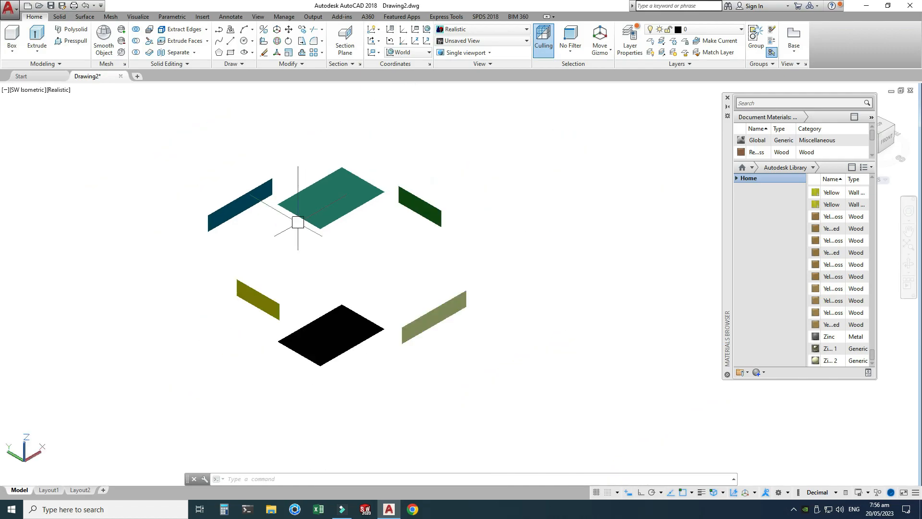
scroll(275, 252, up, 2)
click(364, 160)
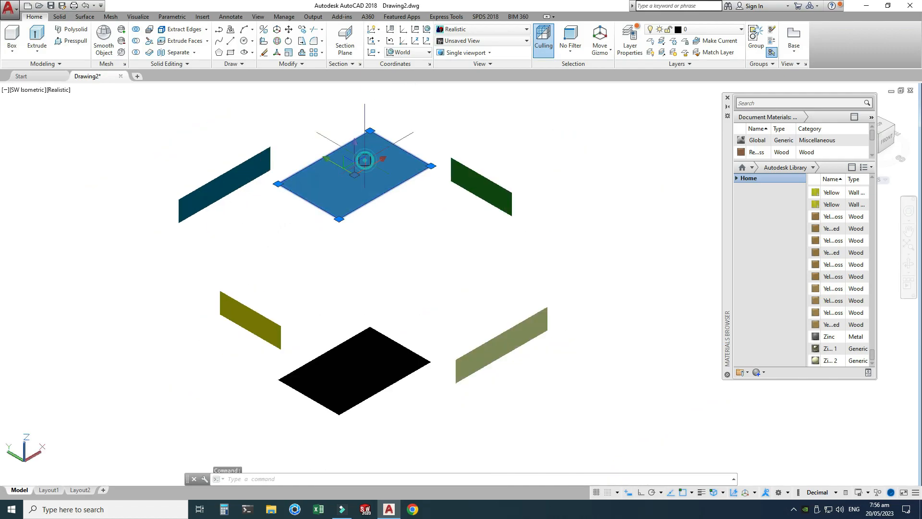
key(Escape)
key(Escape)
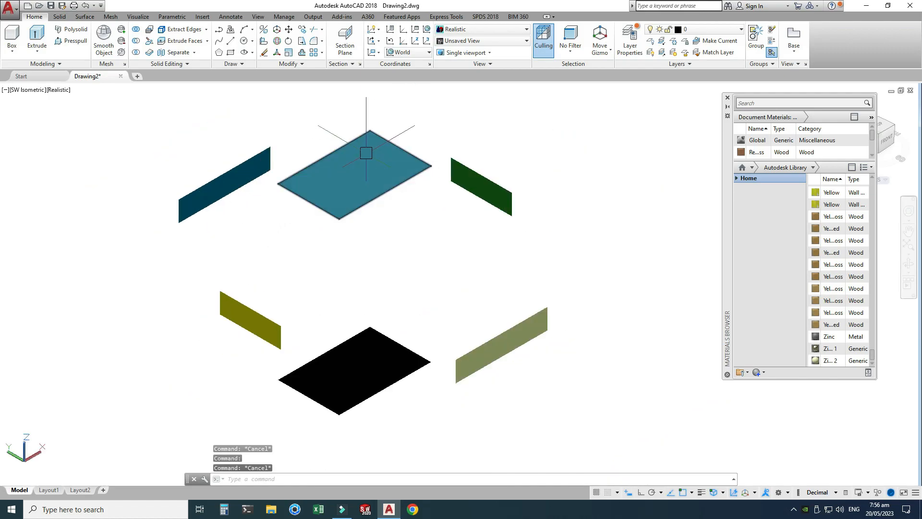